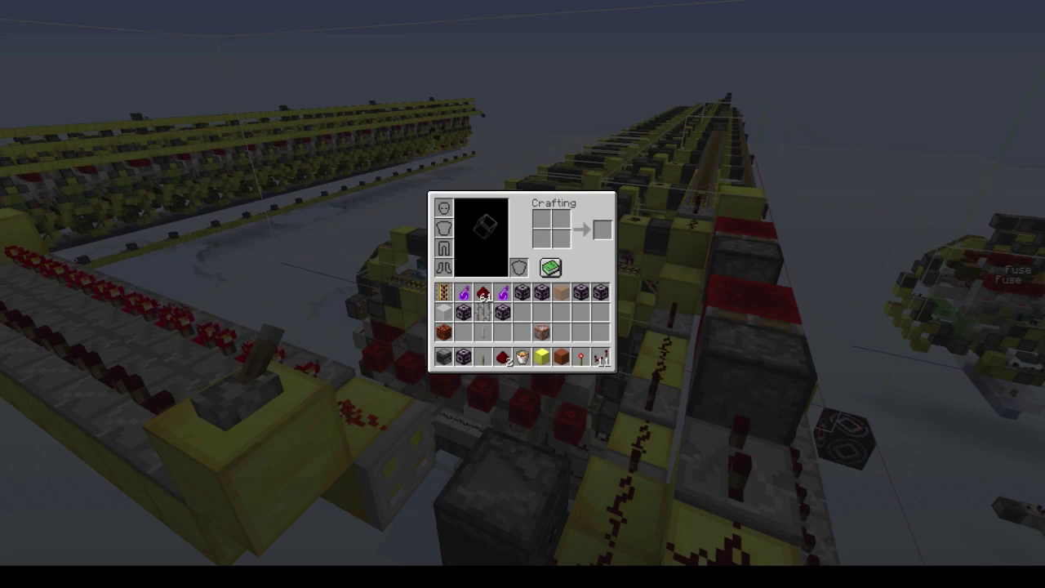
# Step: Close the inventory, face the redstone cannon build, and switch to Creative mode
pyautogui.press('e')
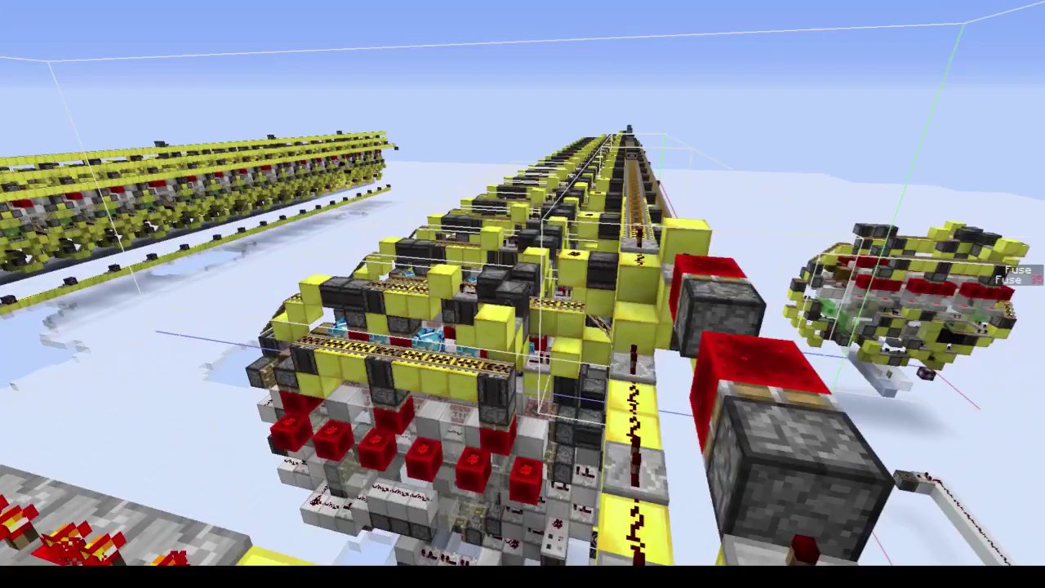
pyautogui.press('F3')
pyautogui.press('F3')
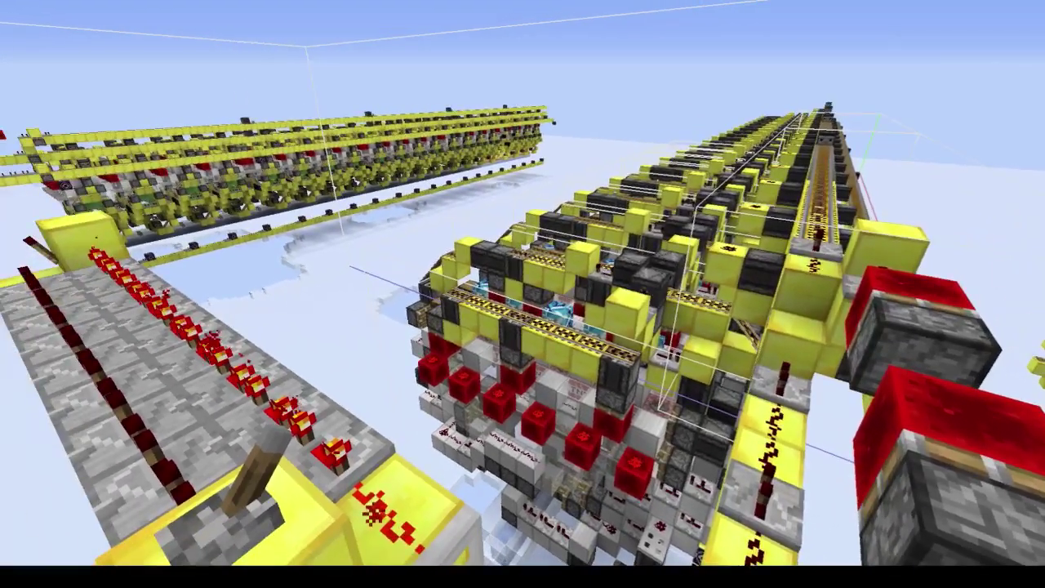
pyautogui.hotkey('F3', 'n')
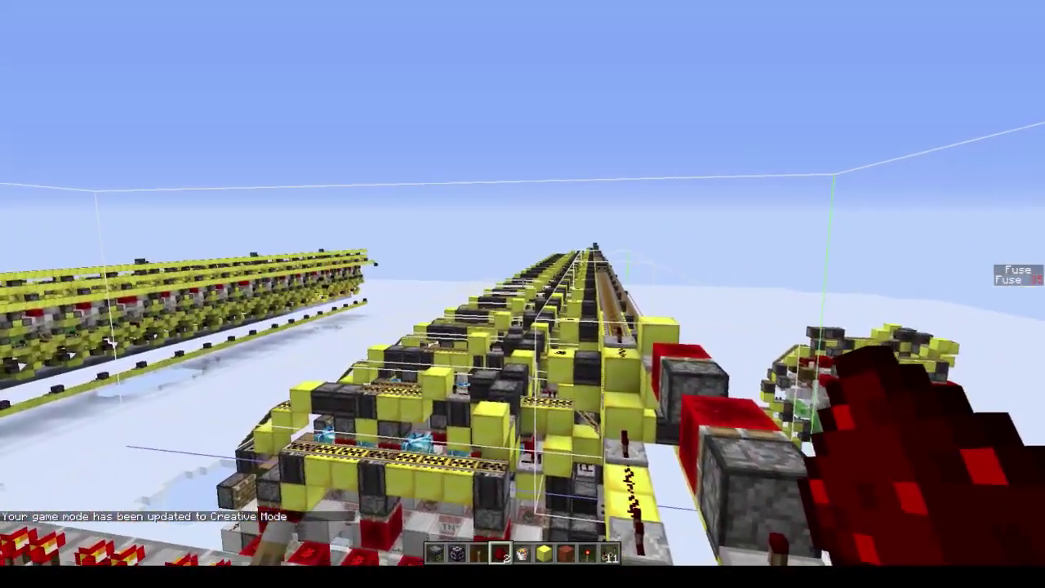
# Step: Replace the redstone block in hotbar slot 4 with another block from the Creative catalogue
pyautogui.press('e')
pyautogui.press('4')
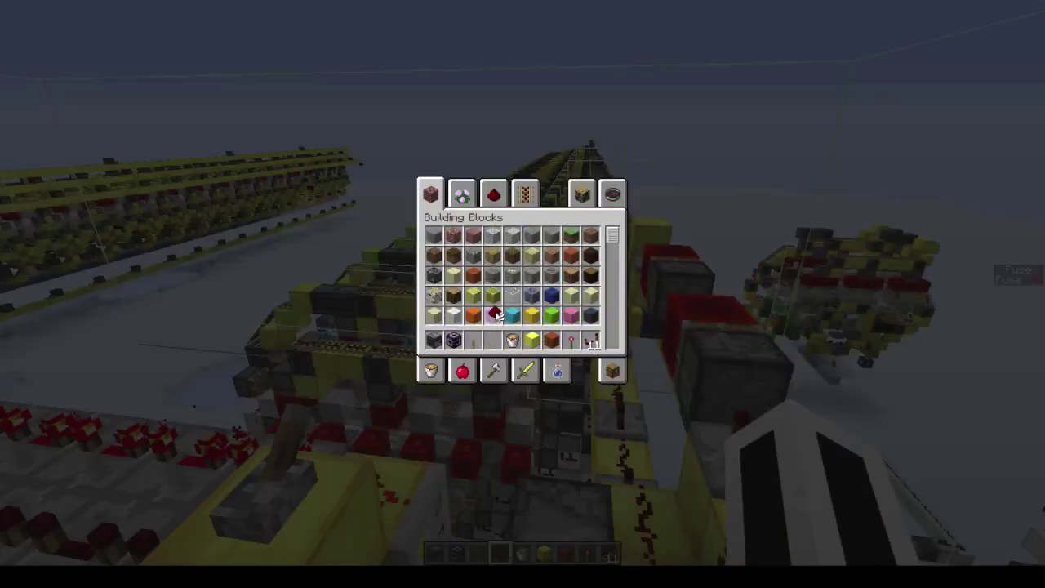
pyautogui.press('e')
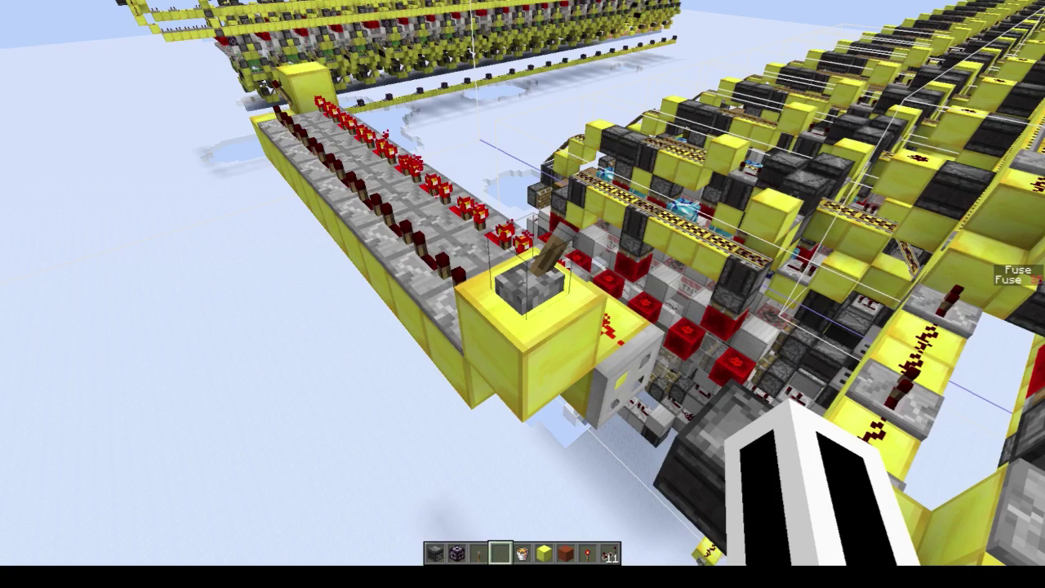
# Step: Pull the cannon's lever and /tp onto its launch spot
pyautogui.rightClick(522, 282)
pyautogui.press('t')
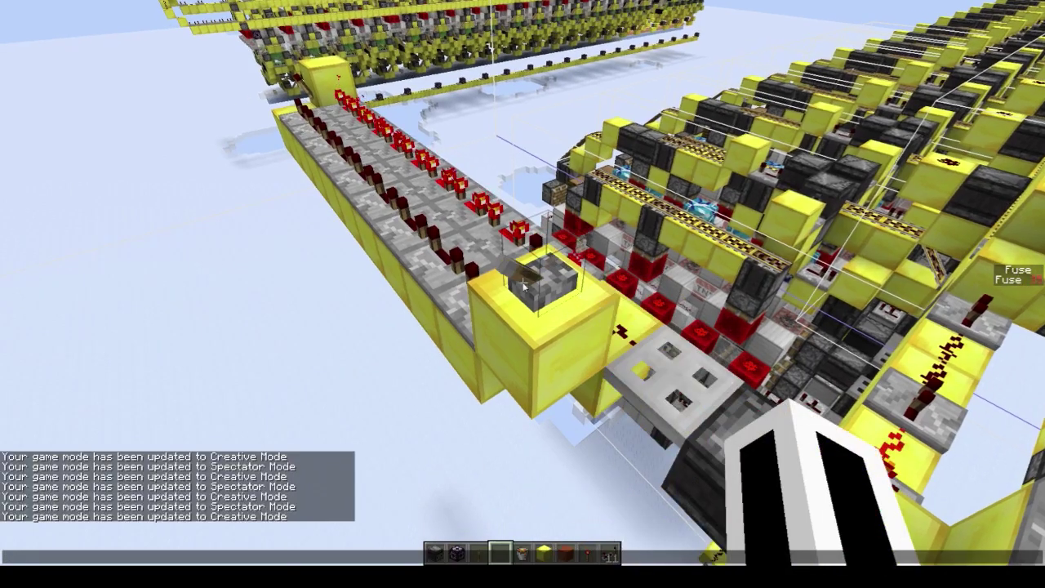
pyautogui.write('/tp -5216 13 -4878')
pyautogui.press('Return')
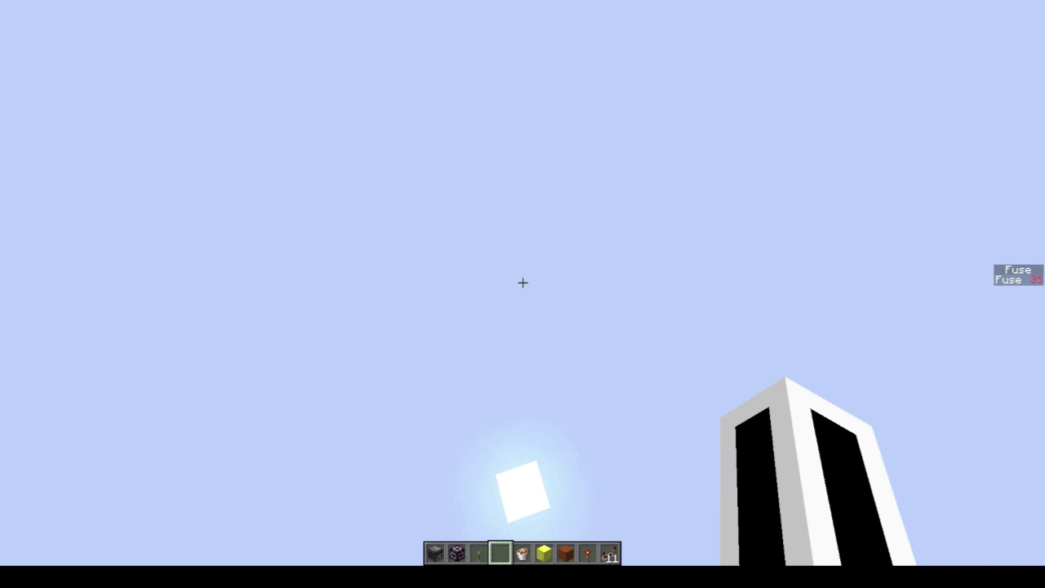
# Step: Show the F3 coordinates and watch altitude fall from about 7218 to 4817
pyautogui.press('F3')
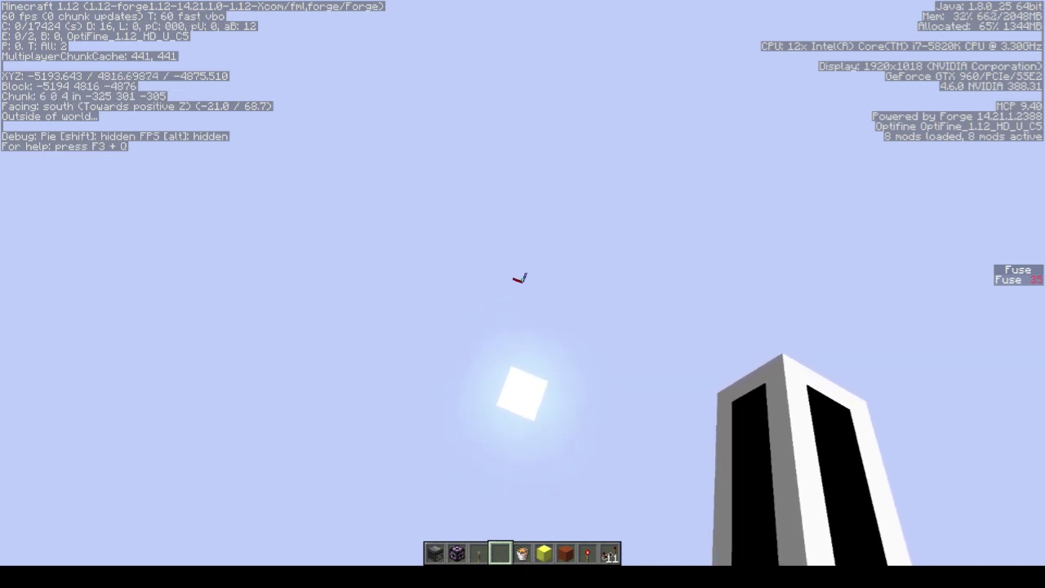
# Step: Teleport back down beside the cannon with /tp and look toward the glass path
pyautogui.press('t')
pyautogui.press('Return')
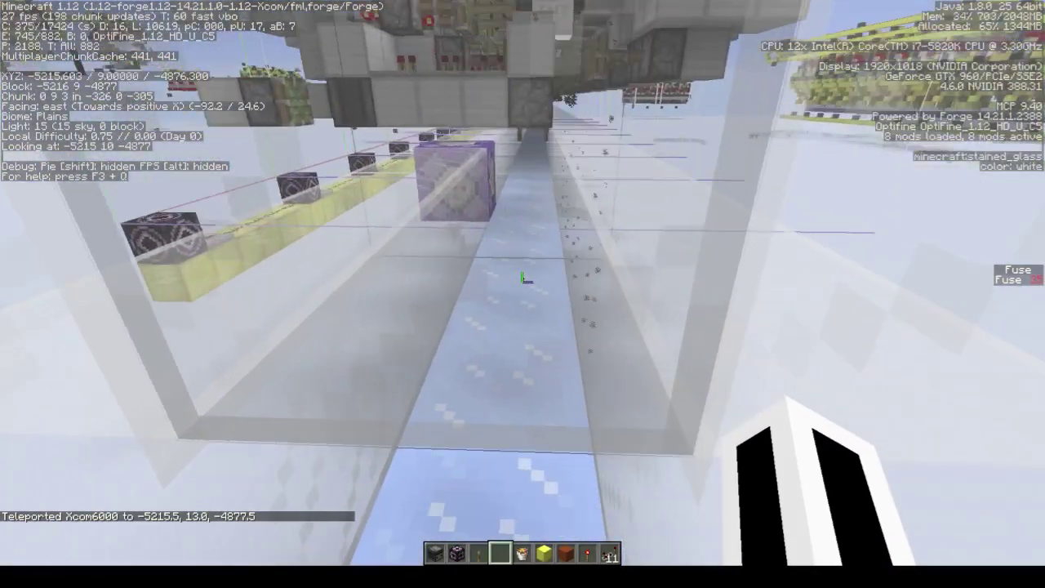
pyautogui.press('space')
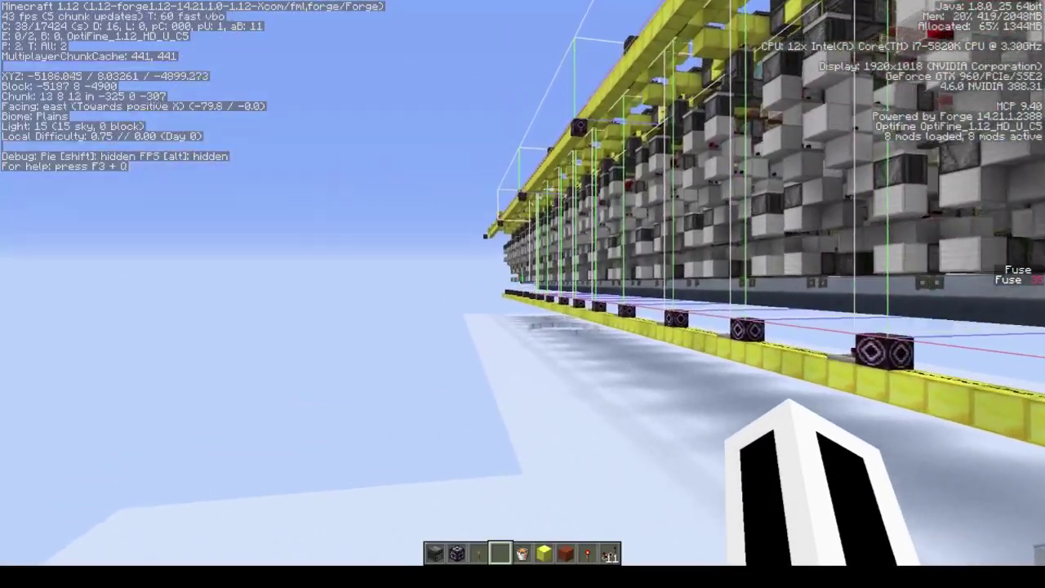
# Step: Fly east past the redstone sections in Spectator mode, then return to Creative
pyautogui.hotkey('F3', 'n')
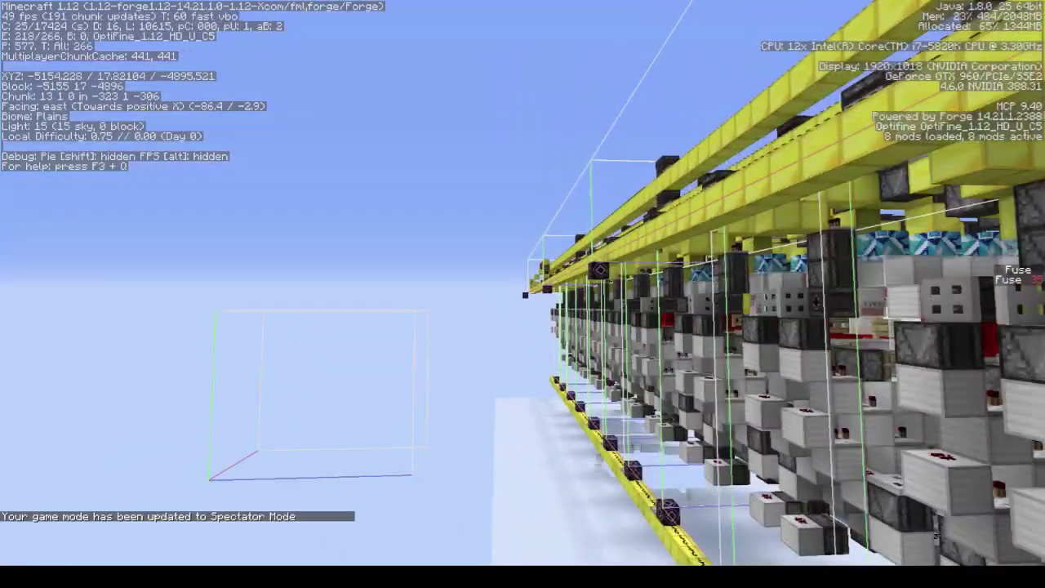
pyautogui.press('w')
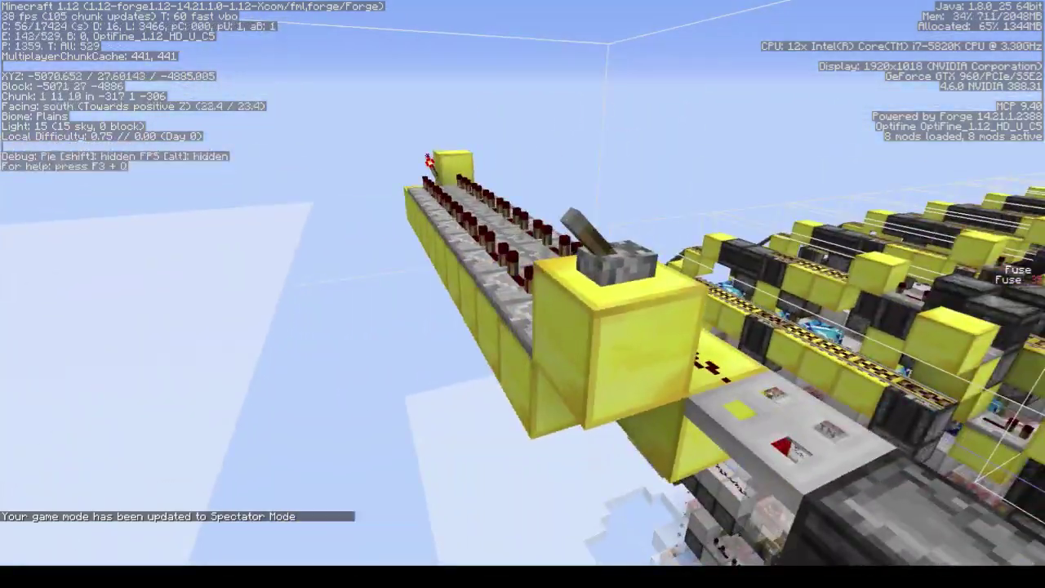
pyautogui.hotkey('F3', 'n')
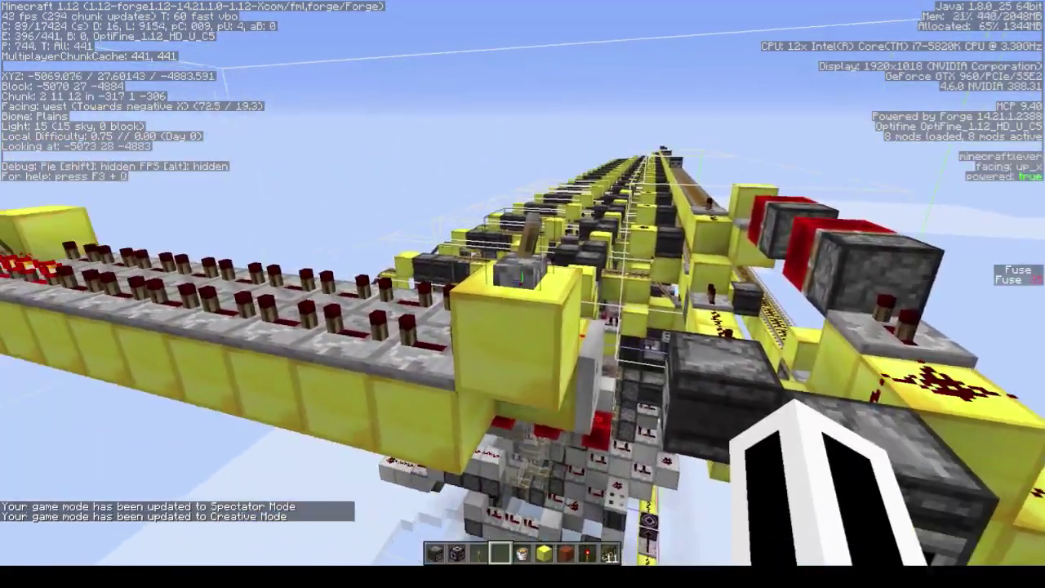
# Step: Fly beneath the contraption, then west along its rows of TNT dispensers
pyautogui.press('w')
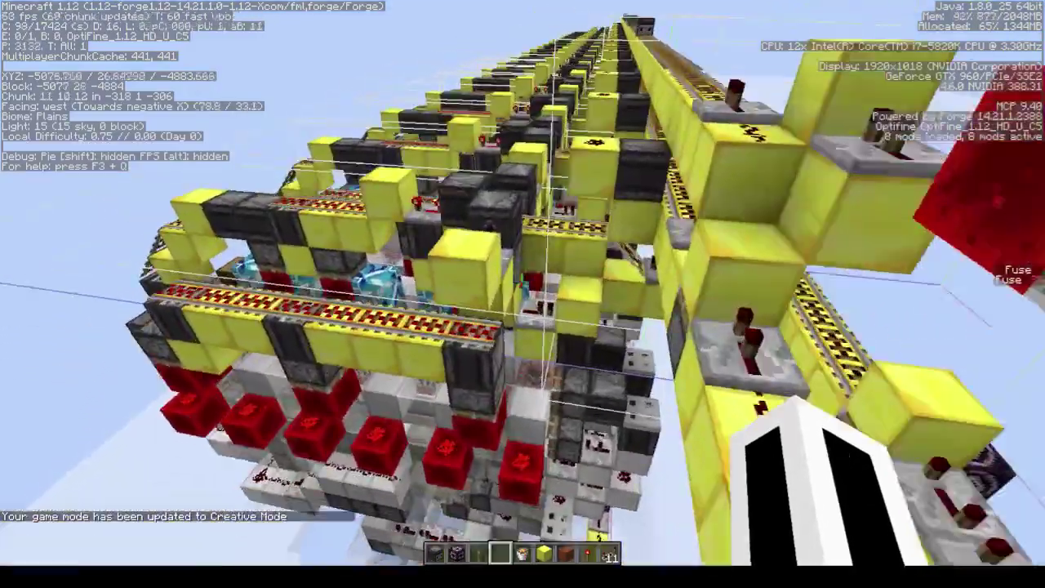
pyautogui.press('shift')
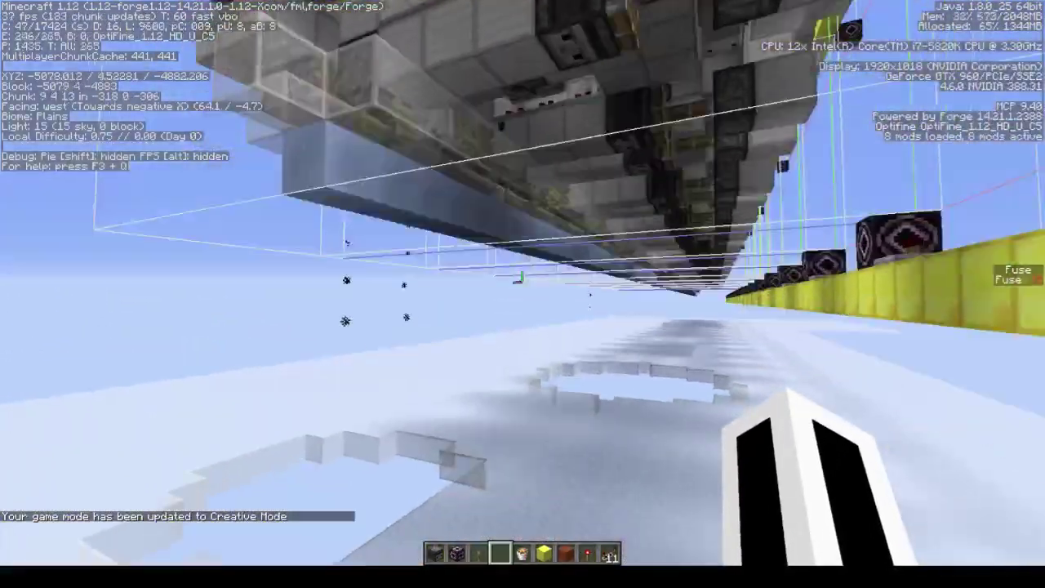
pyautogui.press('space')
pyautogui.press('a')
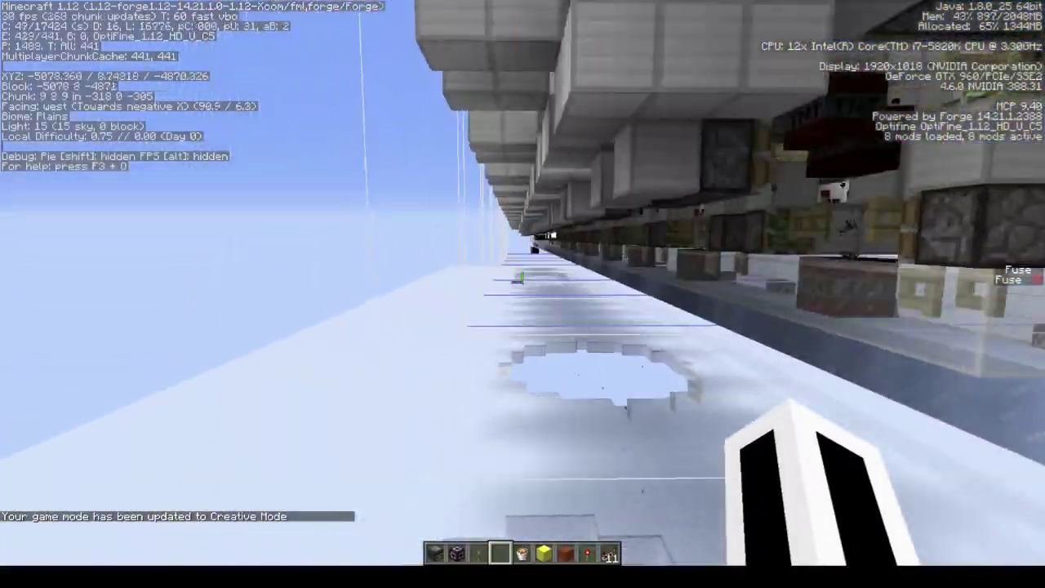
pyautogui.press('w')
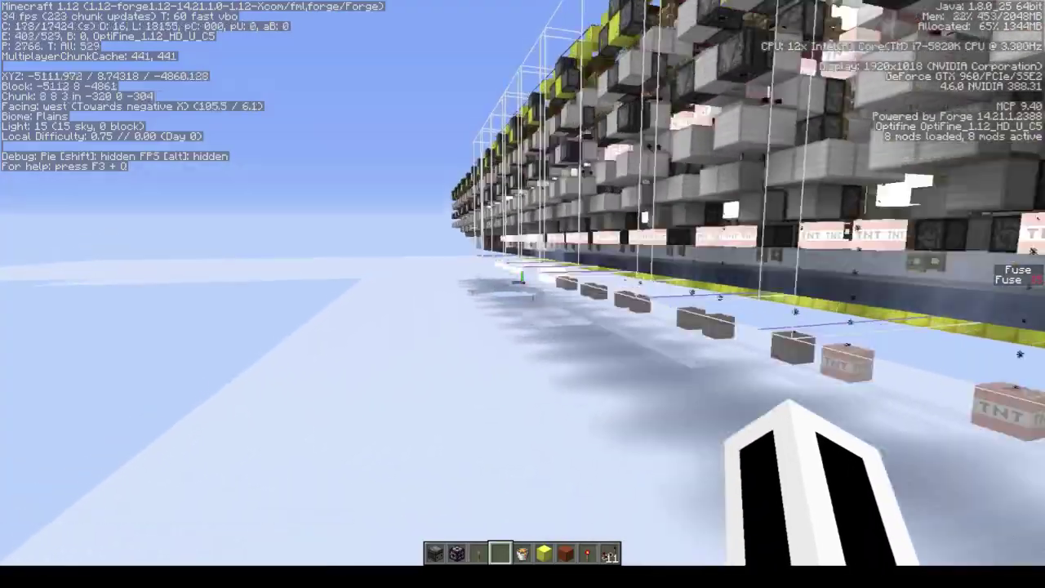
pyautogui.press('w')
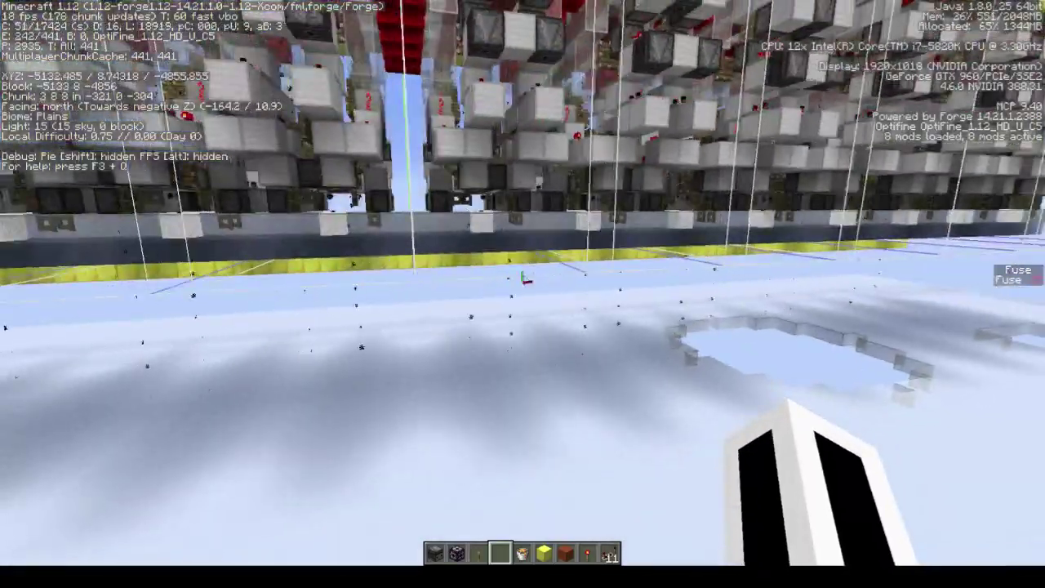
# Step: Fly west along the machine watching its TNT explode, then open the Creative catalogue
pyautogui.press('a')
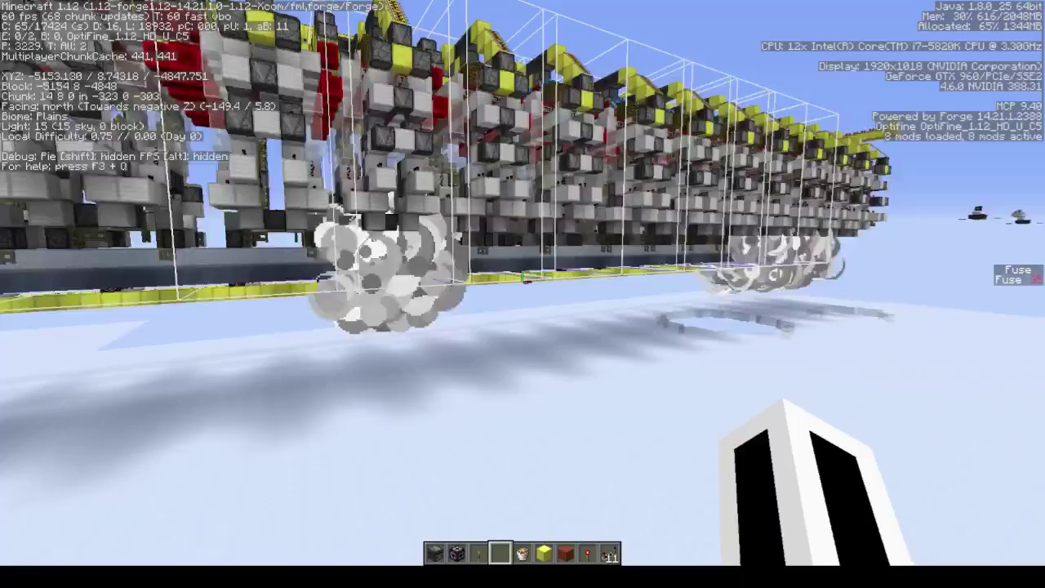
pyautogui.press('a')
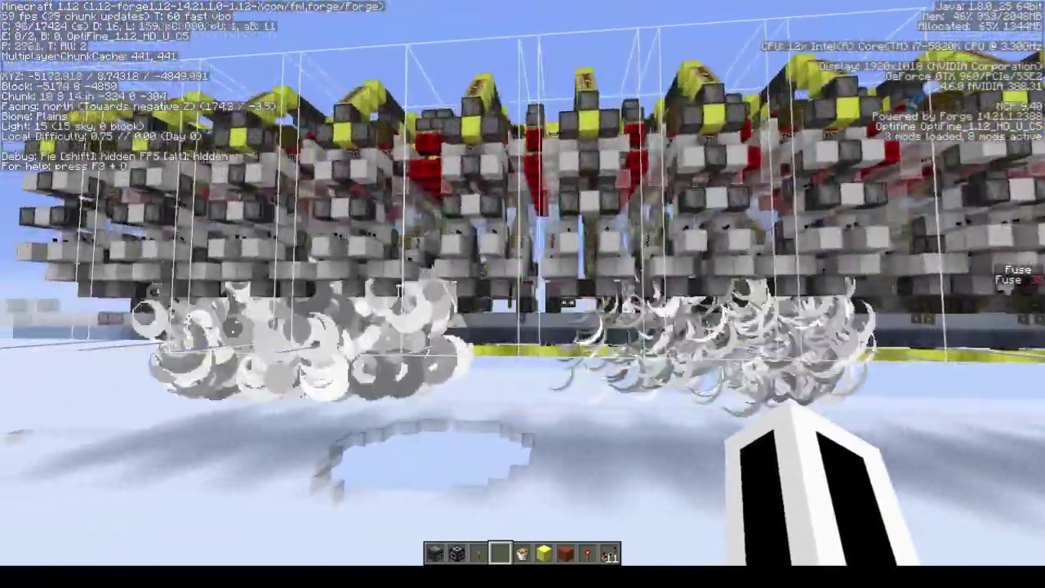
pyautogui.press('a')
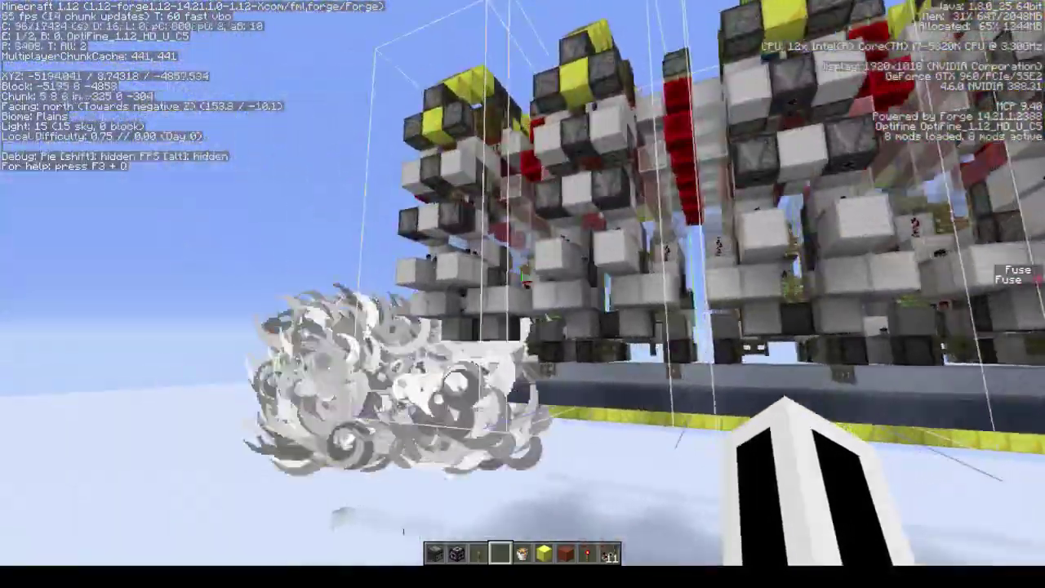
pyautogui.press('a')
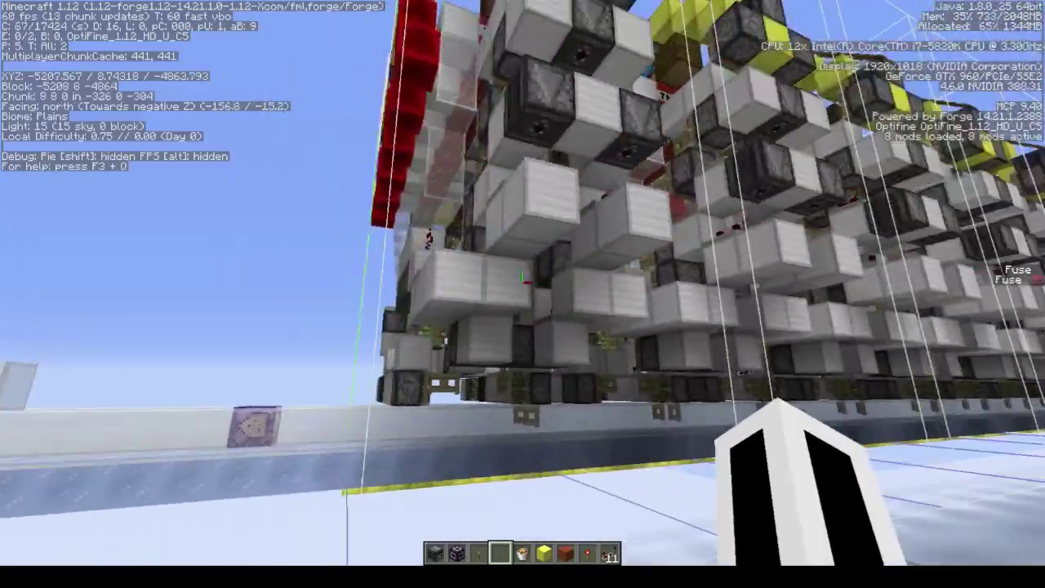
pyautogui.press('a')
pyautogui.press('space')
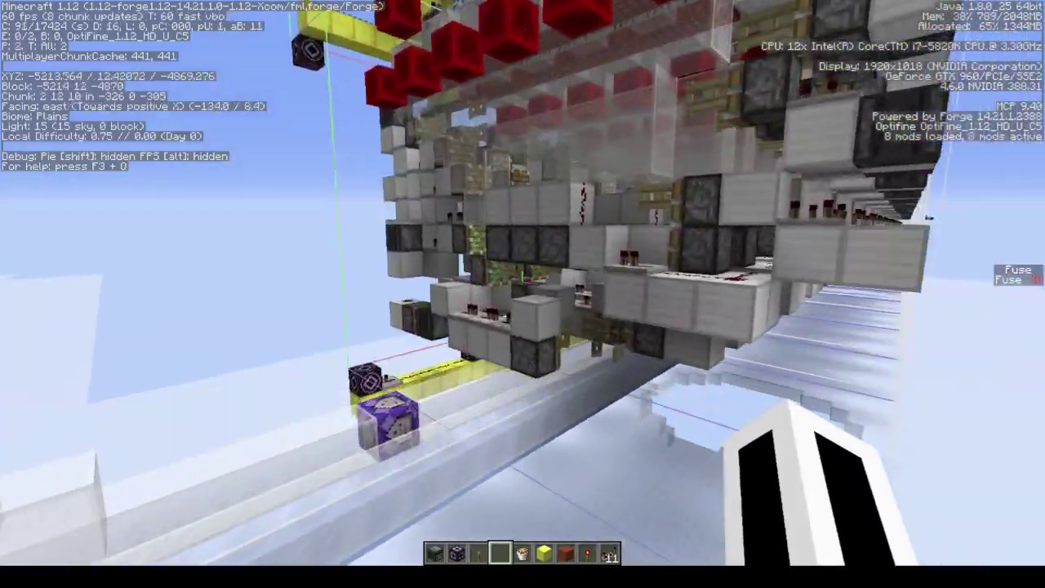
pyautogui.press('e')
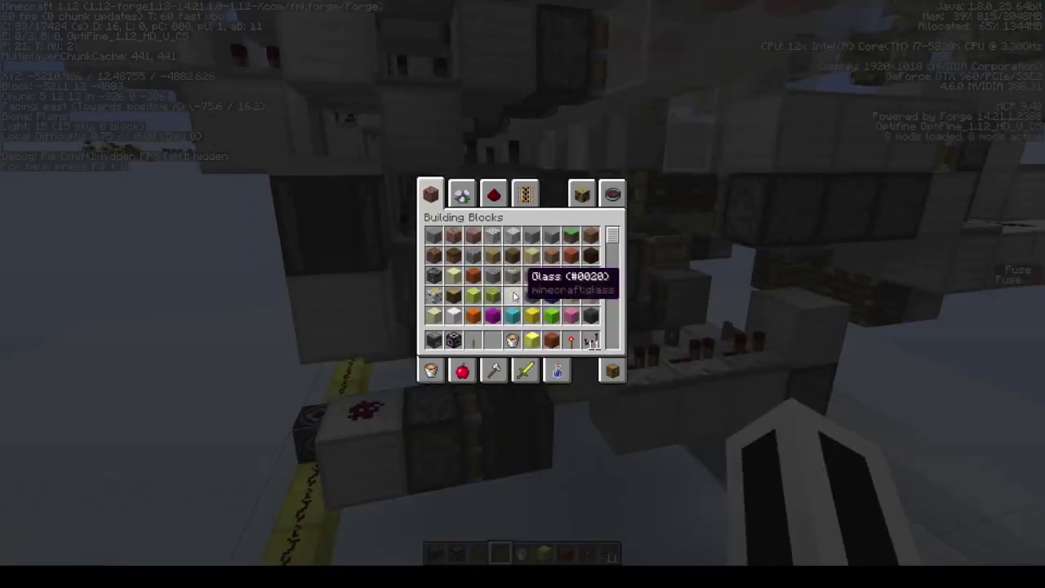